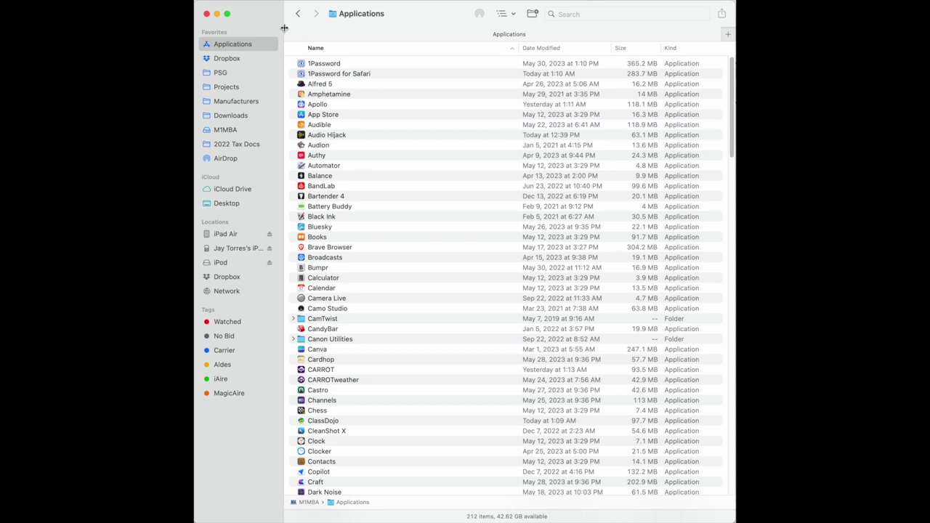
Widen the Finder sidebar and open the connected iPod's General page showing version 3.1.1.
left_click_drag(285, 28, 303, 28)
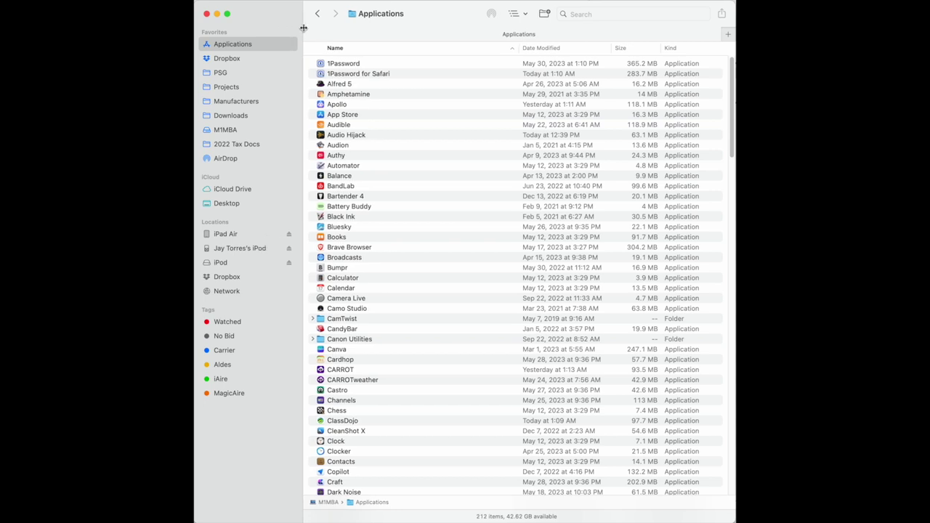
left_click(237, 251)
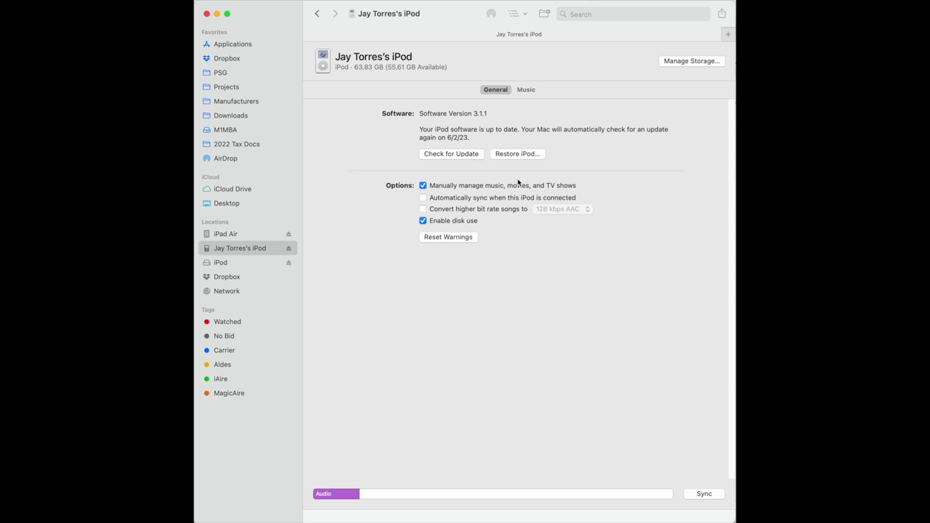
Switch to the iPod's Music page, where music syncing is off and Blink-182 is listed.
left_click(527, 90)
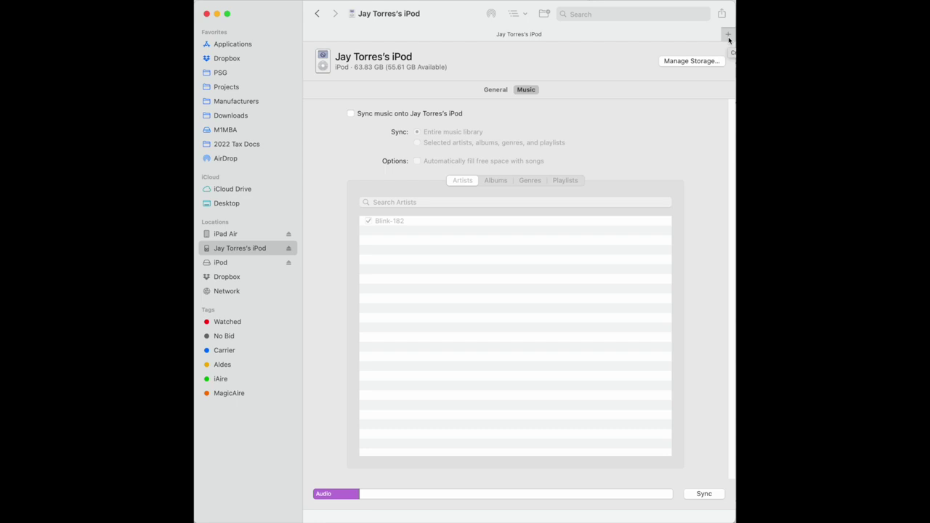
Open a second Finder tab and browse into Dropbox's Music › iTunes folder.
left_click(728, 37)
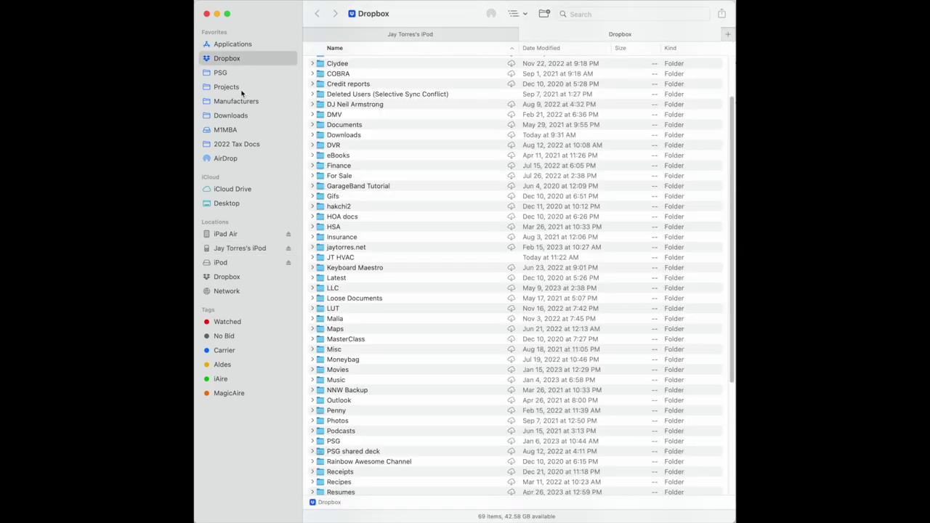
scroll(464, 196, "down", 10)
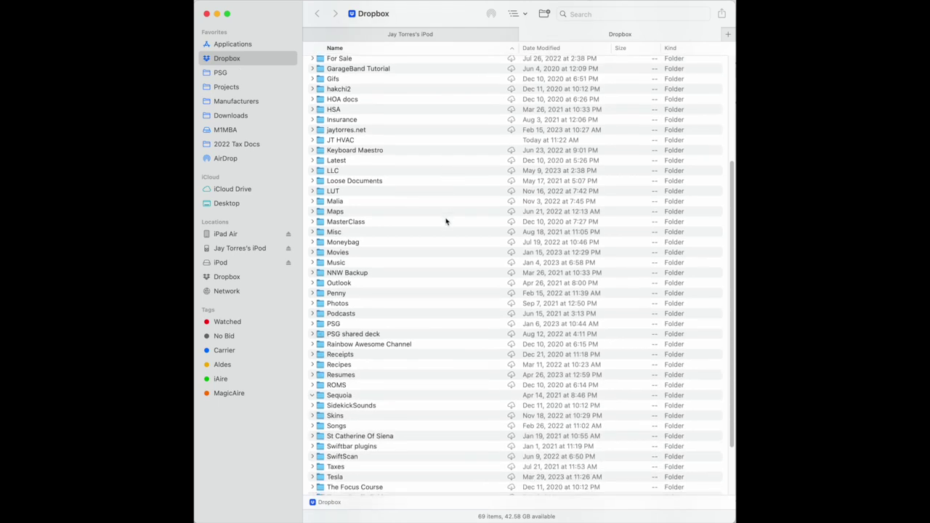
double_click(355, 190)
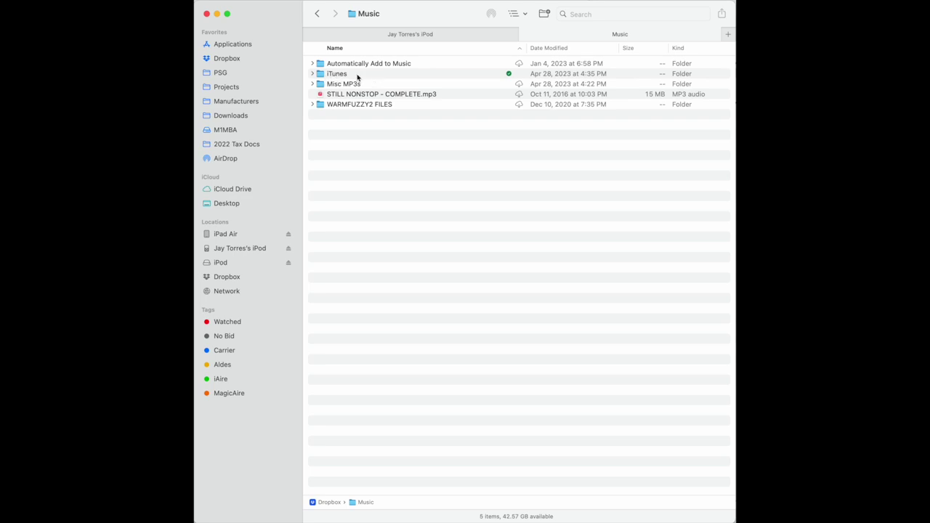
left_click(346, 76)
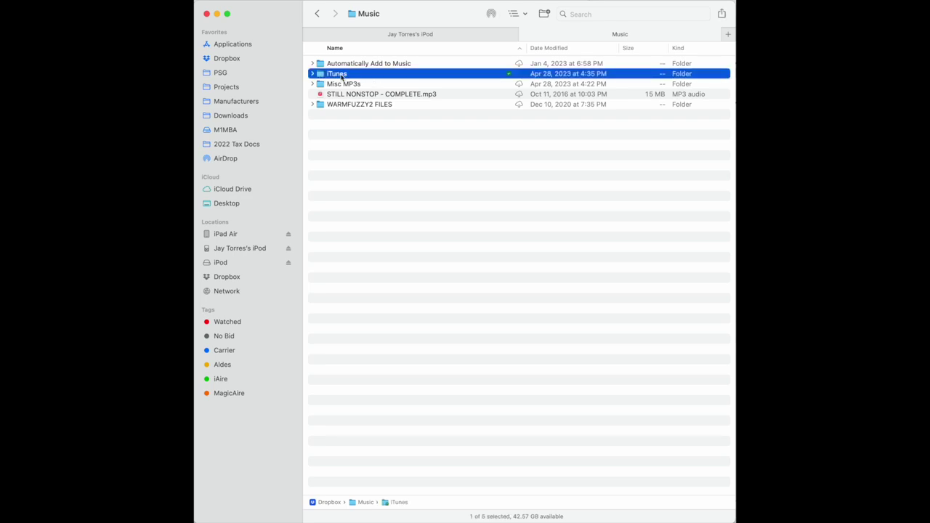
double_click(342, 75)
Look inside Taking Back Sunday's Tell All Your Friends album, then return to iTunes Music.
scroll(421, 320, "down", 5)
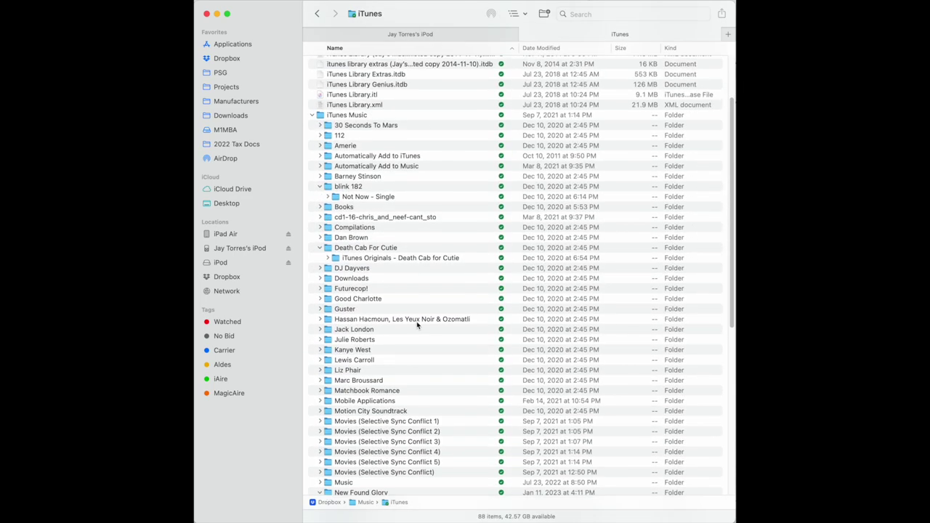
scroll(427, 325, "down", 3)
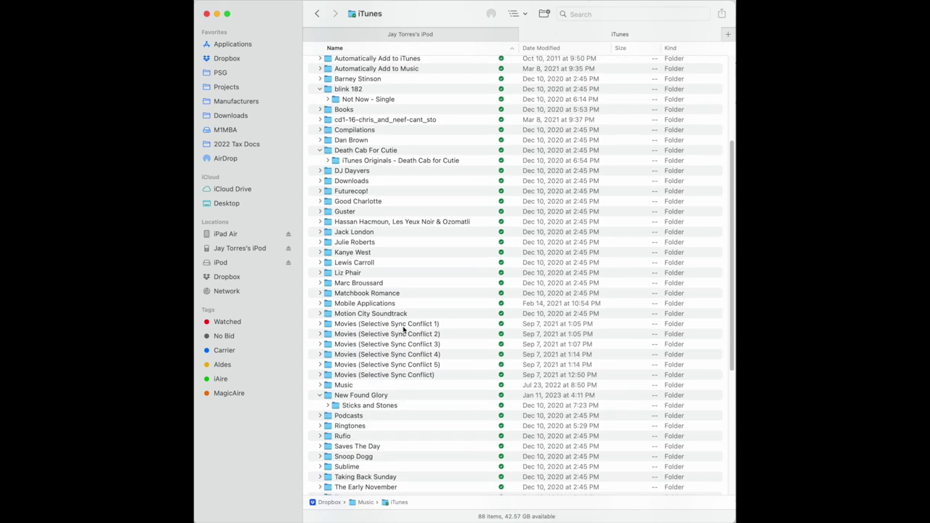
scroll(404, 328, "down", 10)
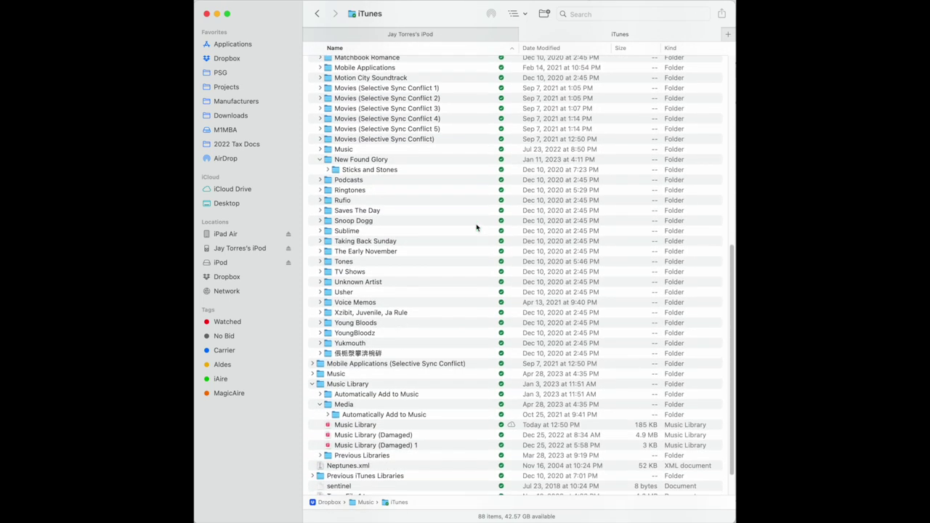
double_click(375, 243)
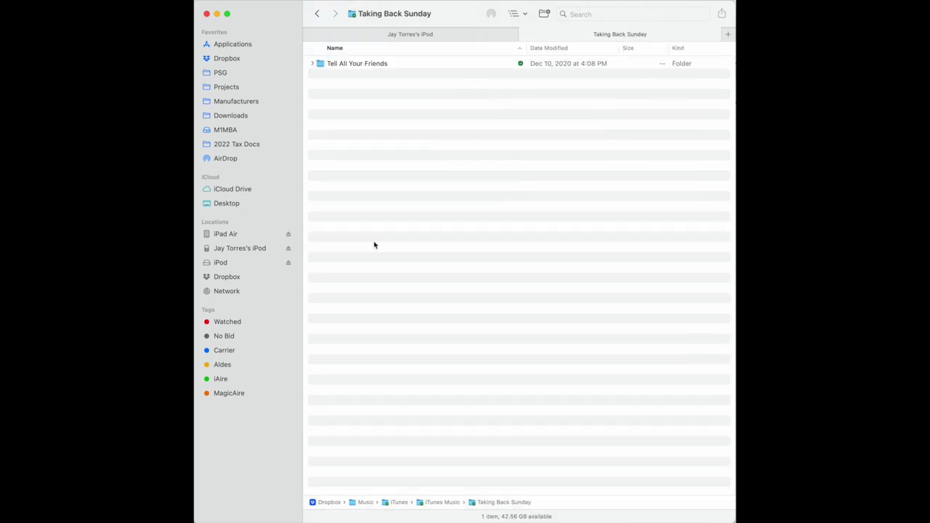
double_click(373, 65)
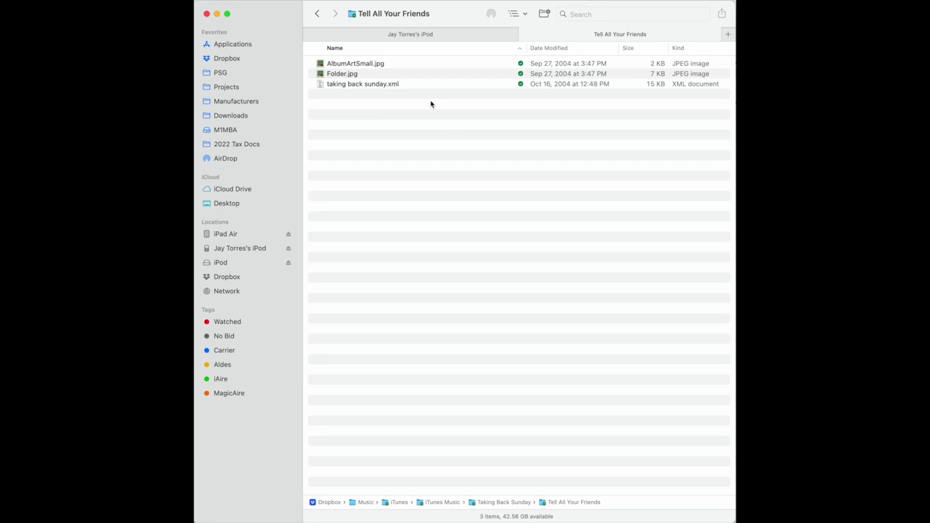
key("super+Up")
key("super+Up")
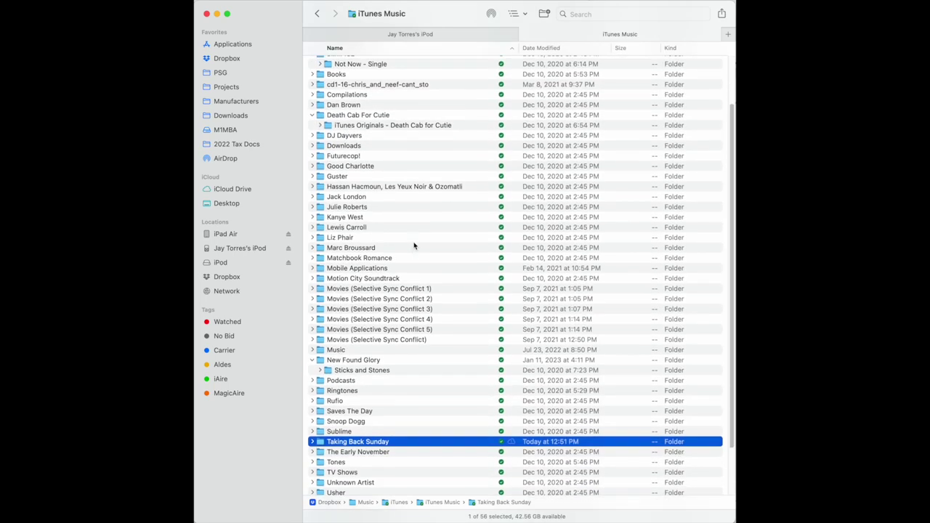
scroll(414, 245, "down", 1)
Peek into Rufio, go back, and open the Music subfolder inside iTunes Music.
double_click(348, 396)
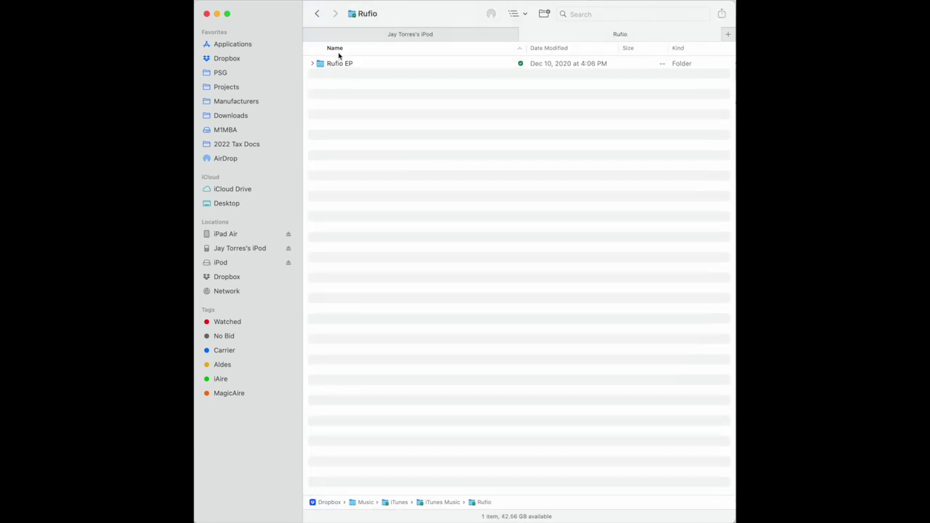
left_click(318, 14)
scroll(367, 369, "up", 5)
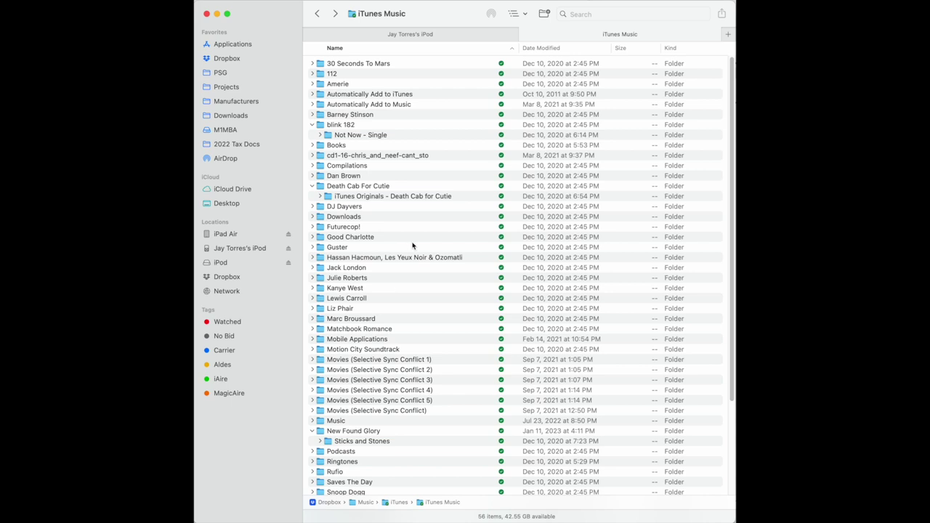
scroll(413, 246, "down", 5)
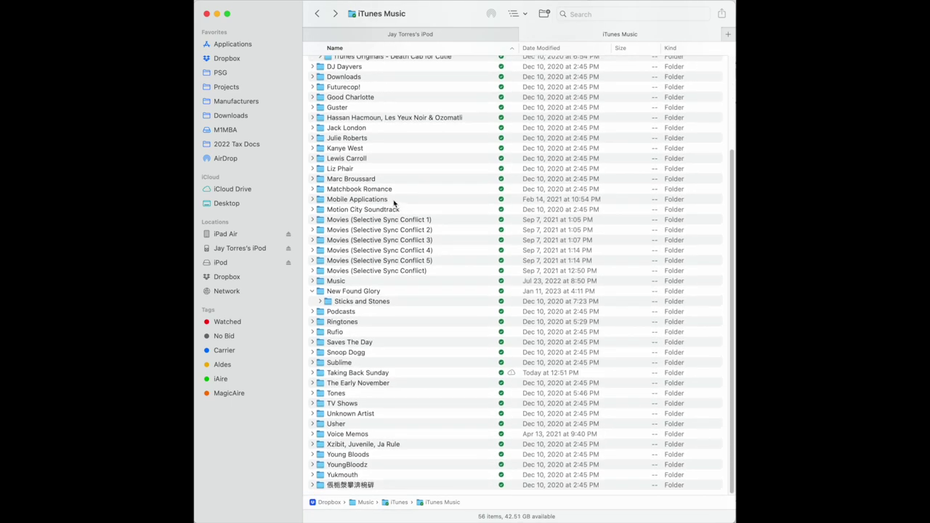
double_click(347, 282)
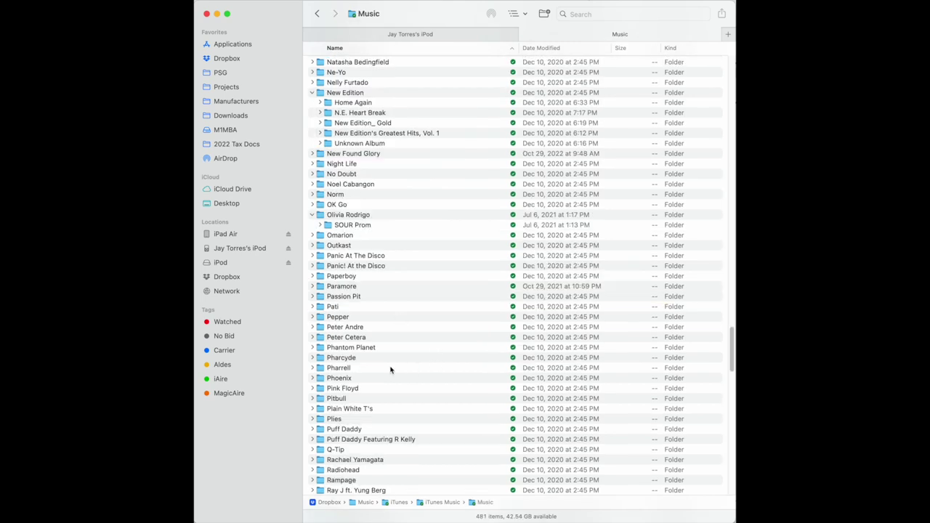
Scroll down to the Rufio artist folder and open it to list its four albums.
scroll(391, 372, "down", 1)
scroll(391, 372, "down", 3)
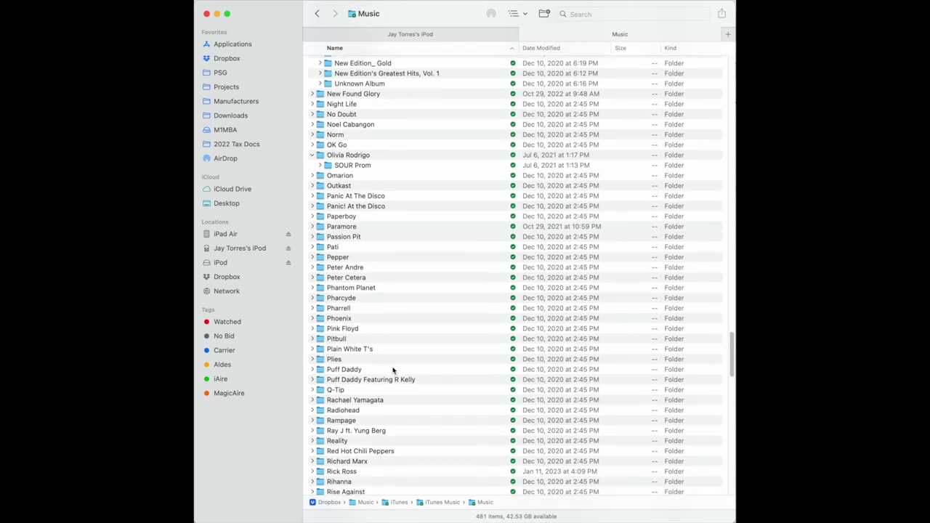
scroll(396, 371, "down", 2)
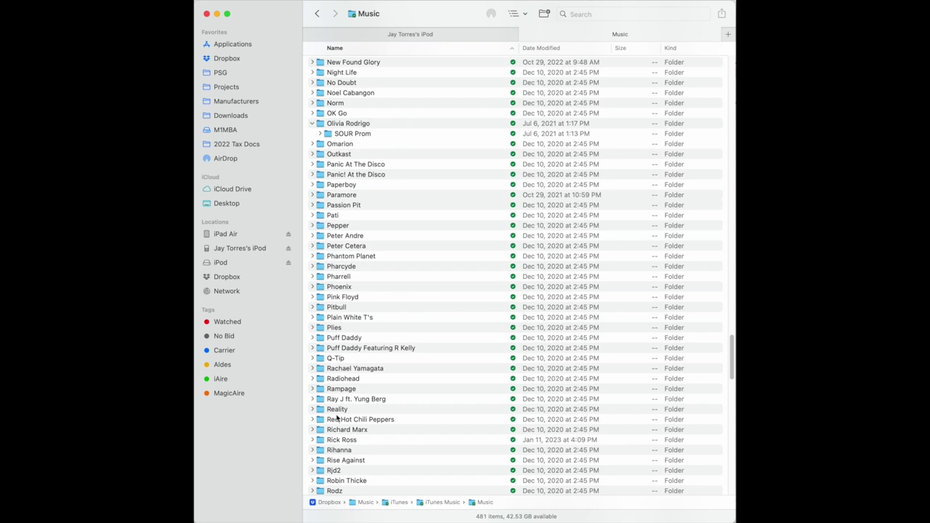
scroll(424, 354, "down", 2)
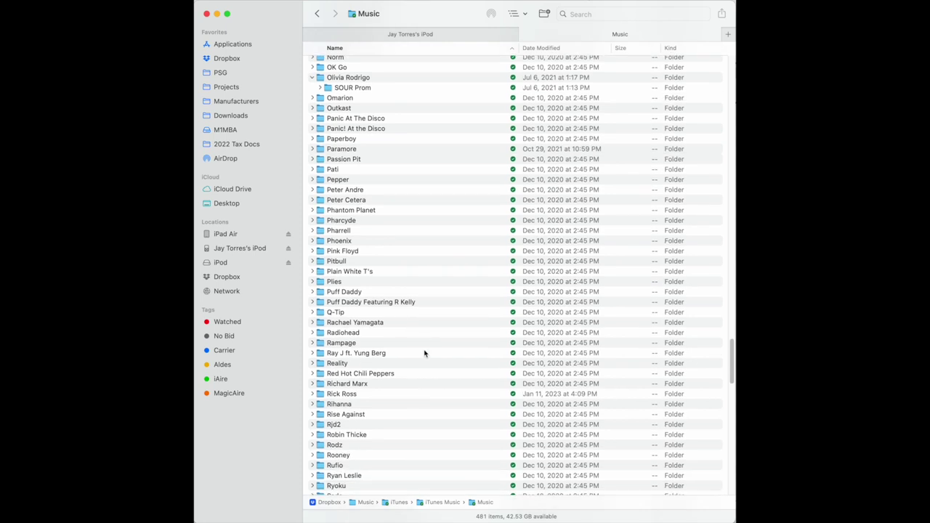
scroll(408, 418, "down", 2)
scroll(408, 417, "down", 2)
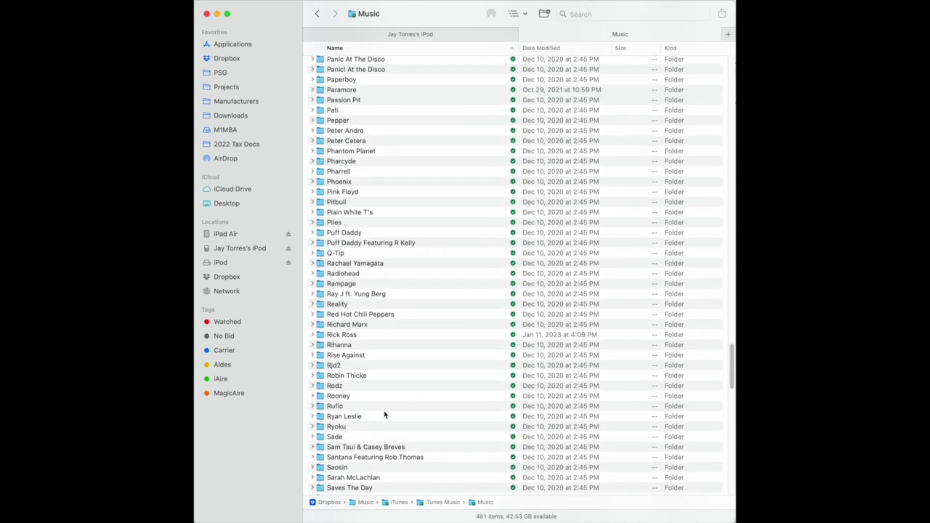
left_click(337, 406)
double_click(337, 406)
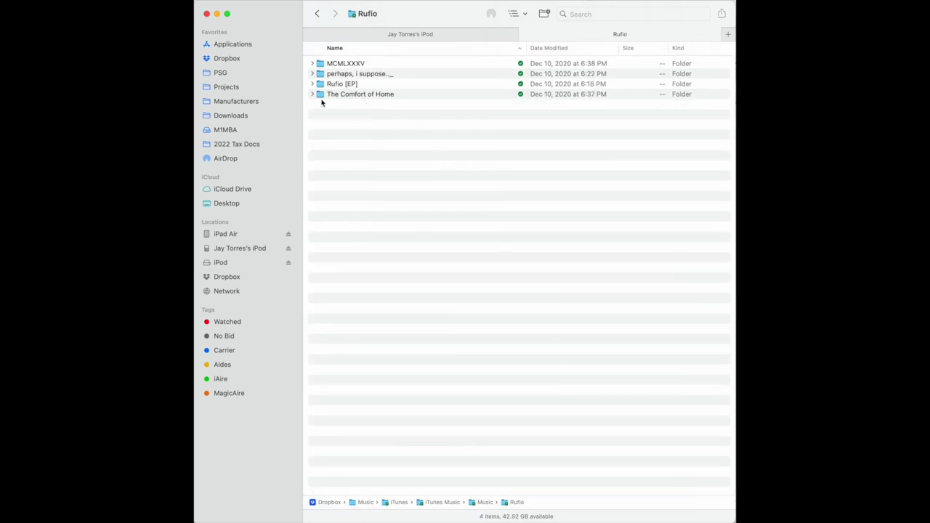
Open the Rufio album folder and drag all 15 of its MP3 tracks onto the sidebar iPod.
double_click(382, 77)
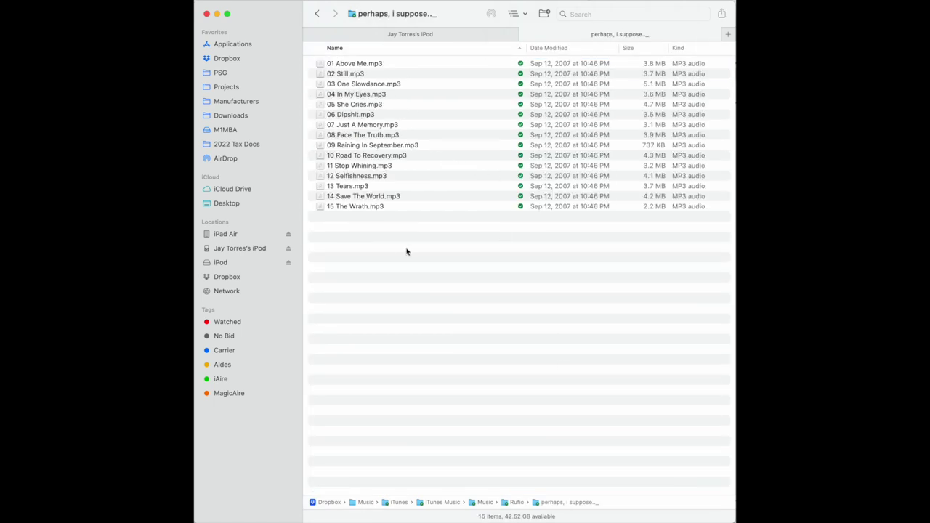
left_click_drag(444, 276, 367, 64)
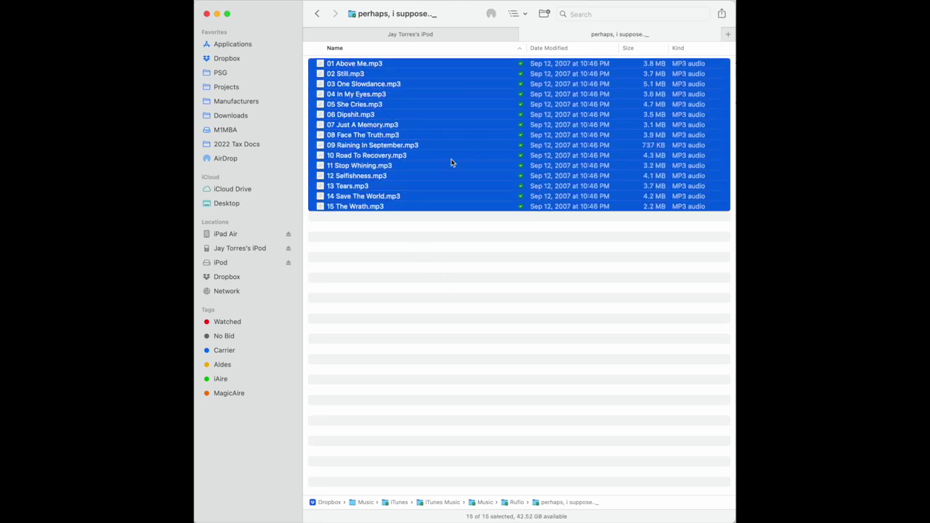
left_click_drag(380, 146, 218, 251)
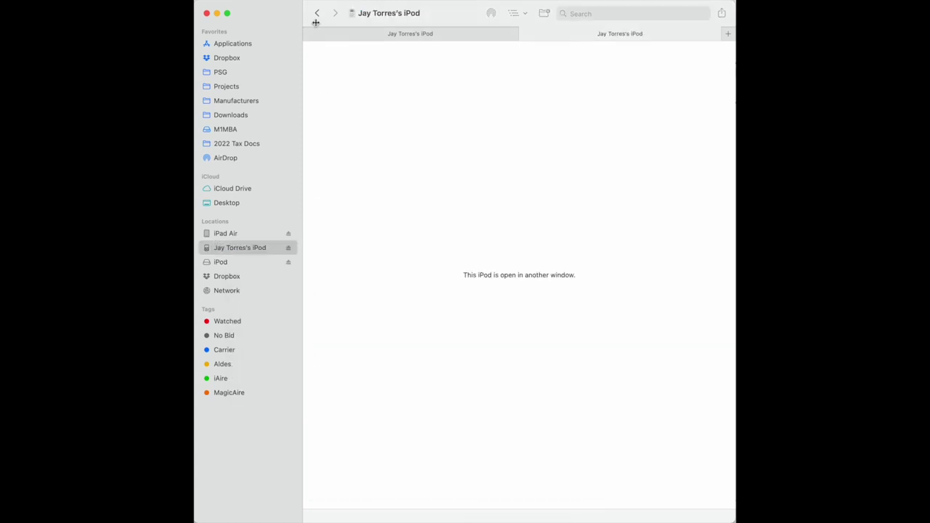
Move between the iPod tabs and its General page, ending on the Music page listing Blink-182.
left_click(396, 34)
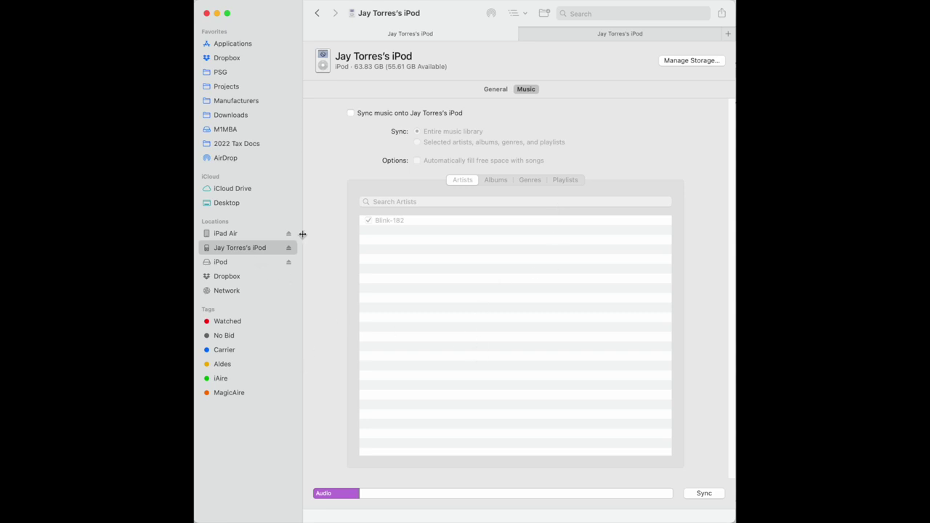
left_click(608, 33)
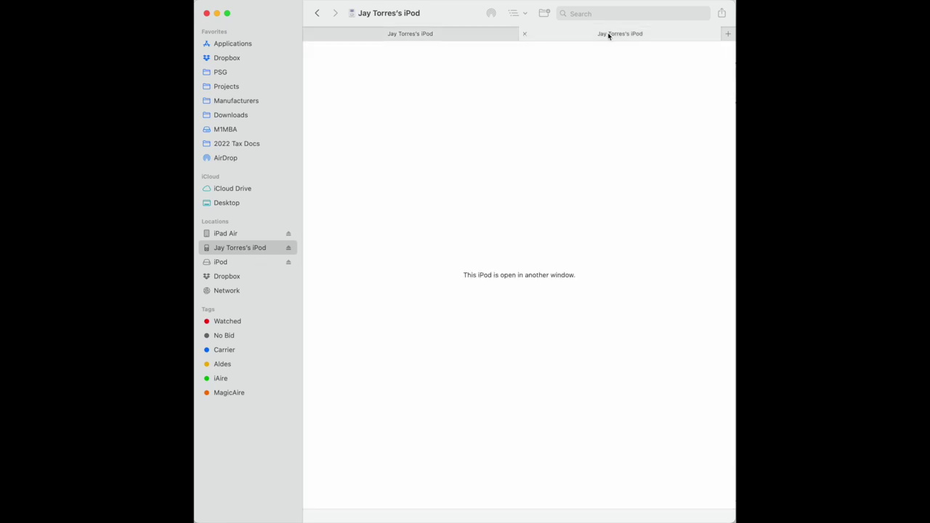
left_click(411, 34)
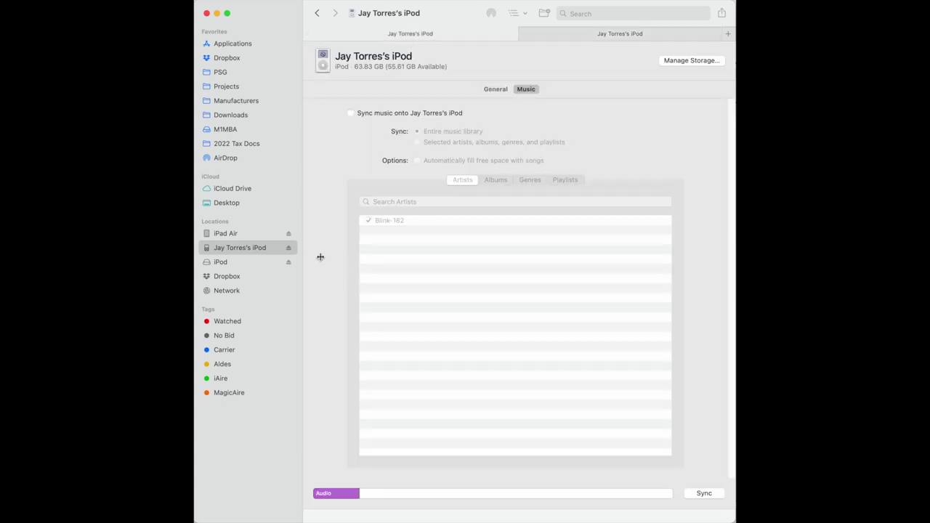
left_click(495, 88)
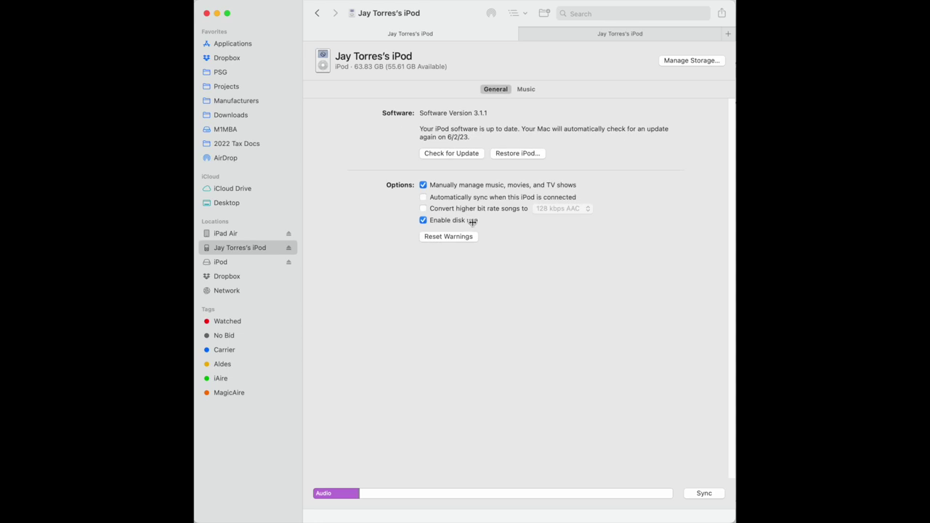
left_click(524, 88)
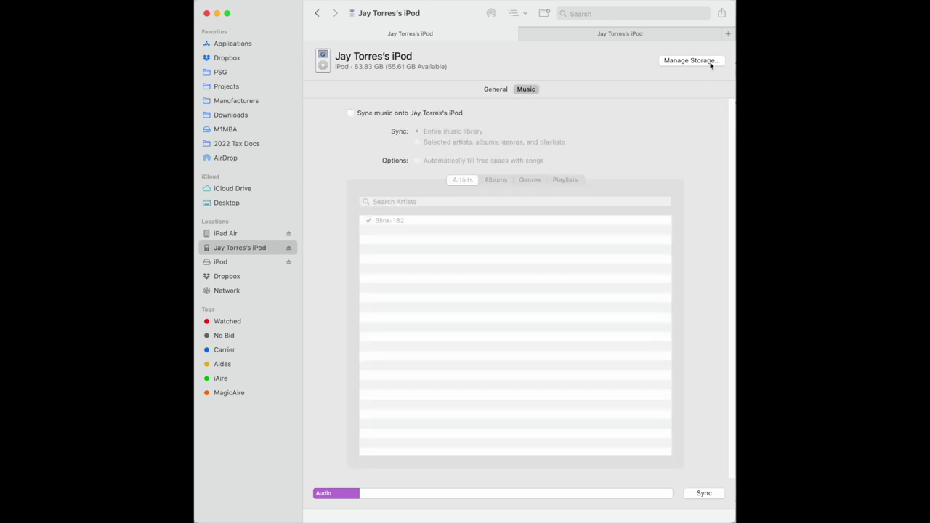
Open Manage Storage and scroll through the iPod's Songs list, such as Rock Show at 5.2 MB.
left_click(709, 62)
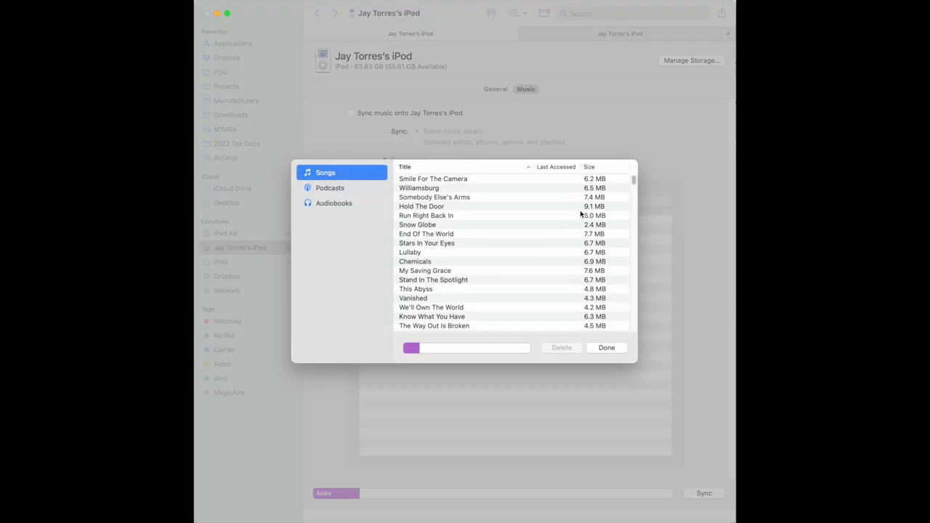
scroll(480, 221, "down", 15)
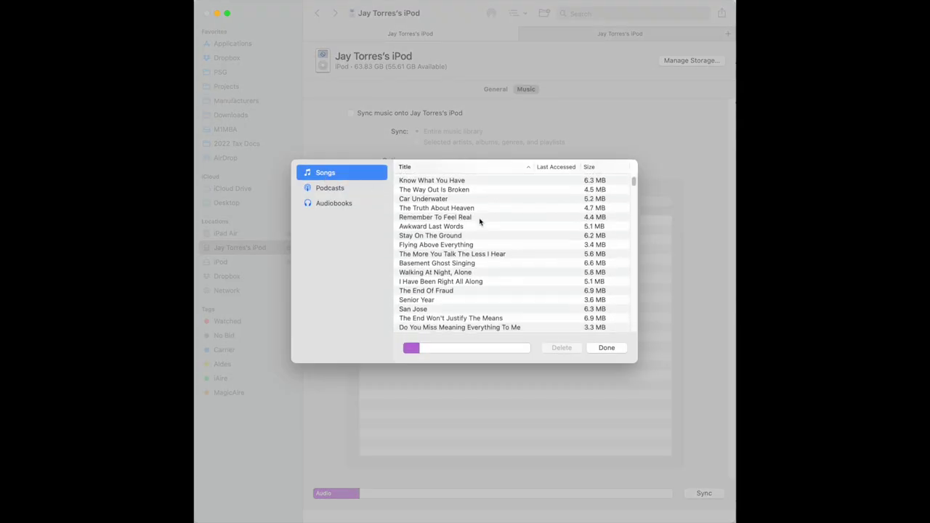
scroll(480, 223, "down", 3)
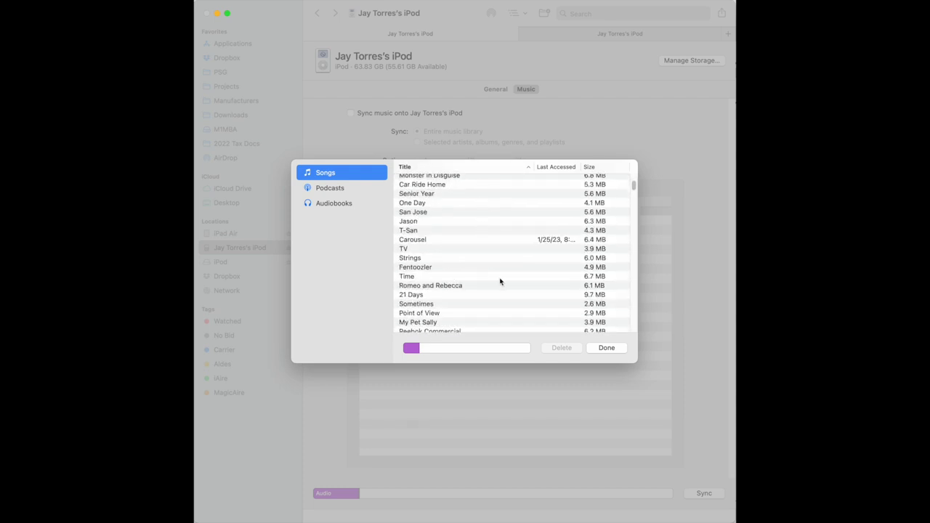
scroll(490, 283, "down", 10)
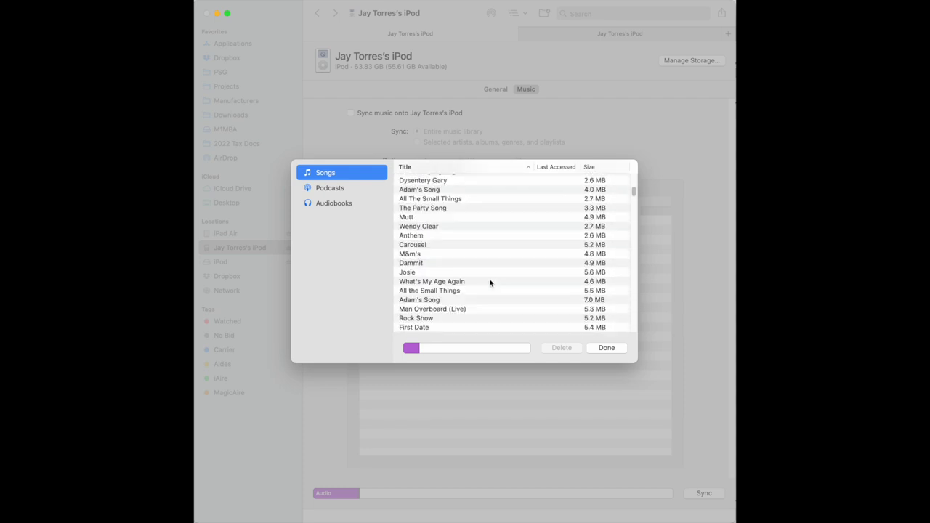
scroll(487, 283, "down", 2)
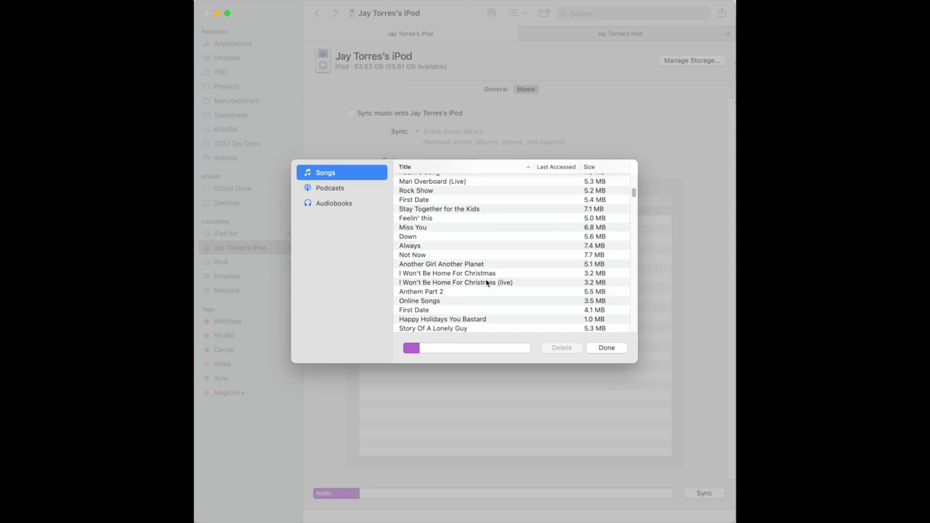
Dismiss the iPod's storage sheet with Done.
left_click(607, 348)
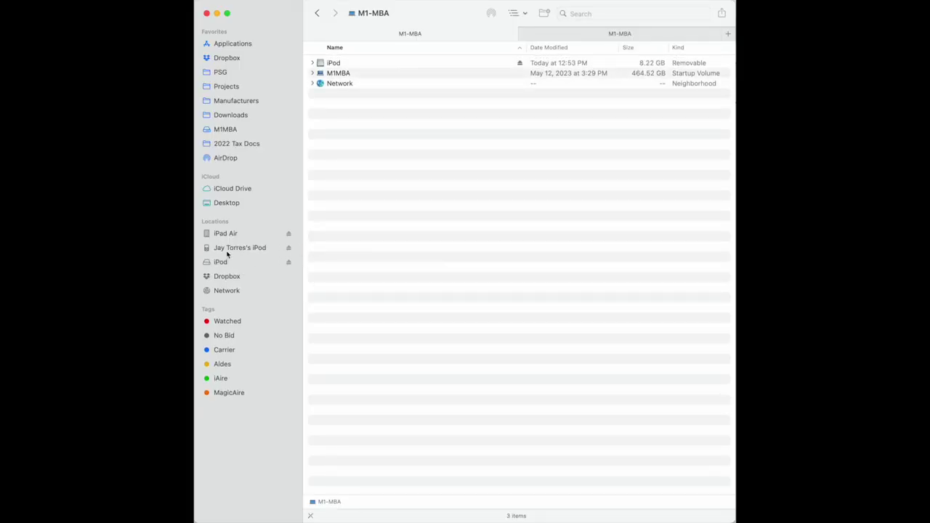
Open the iPod's Music tab, tick Sync music, then cancel the Remove & Sync prompt.
left_click(235, 251)
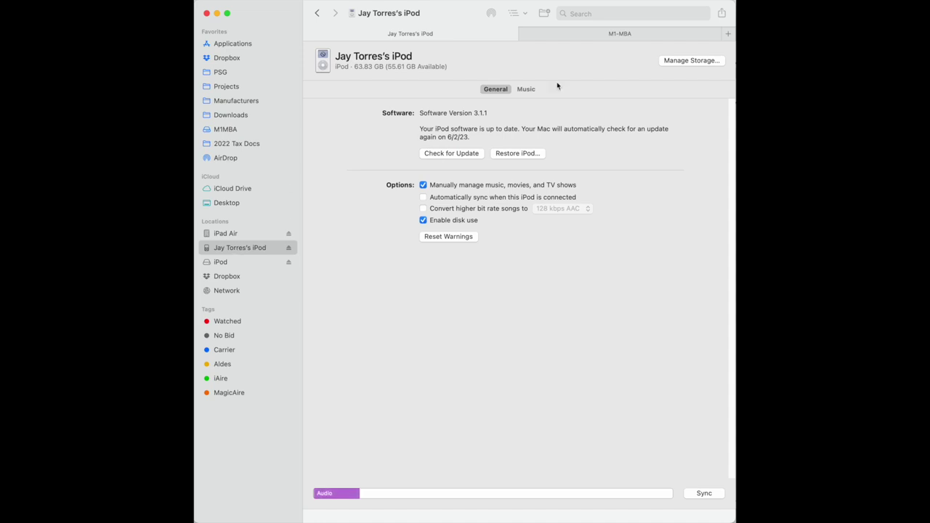
left_click(526, 90)
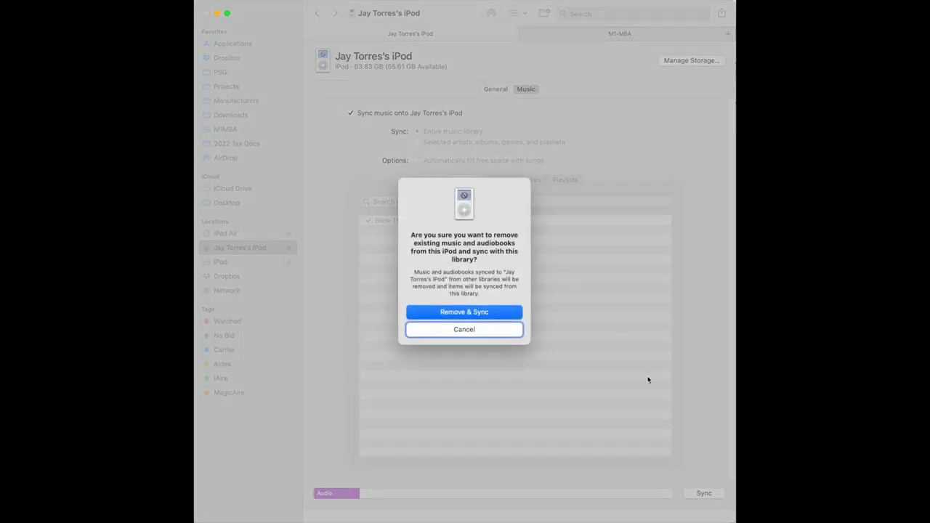
left_click(464, 329)
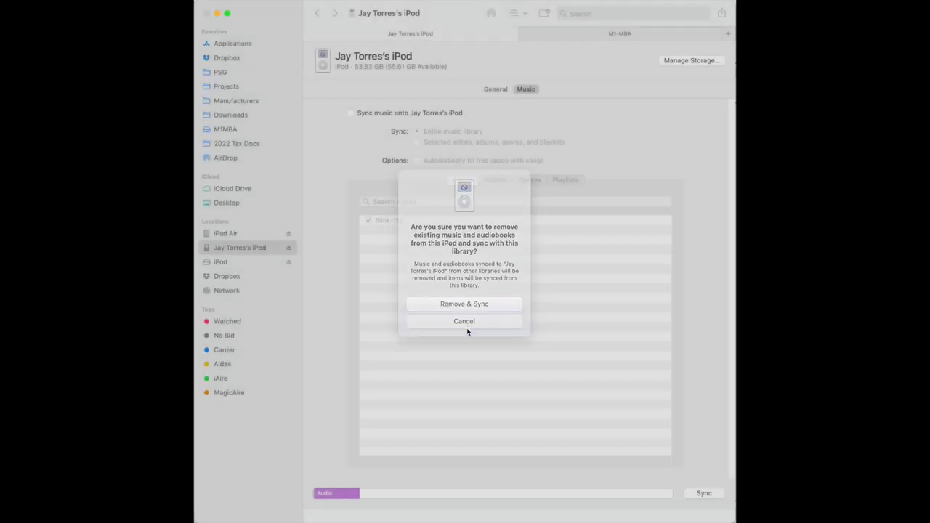
Switch to the computer tab and browse into Dropbox › Music › iTunes.
left_click(651, 33)
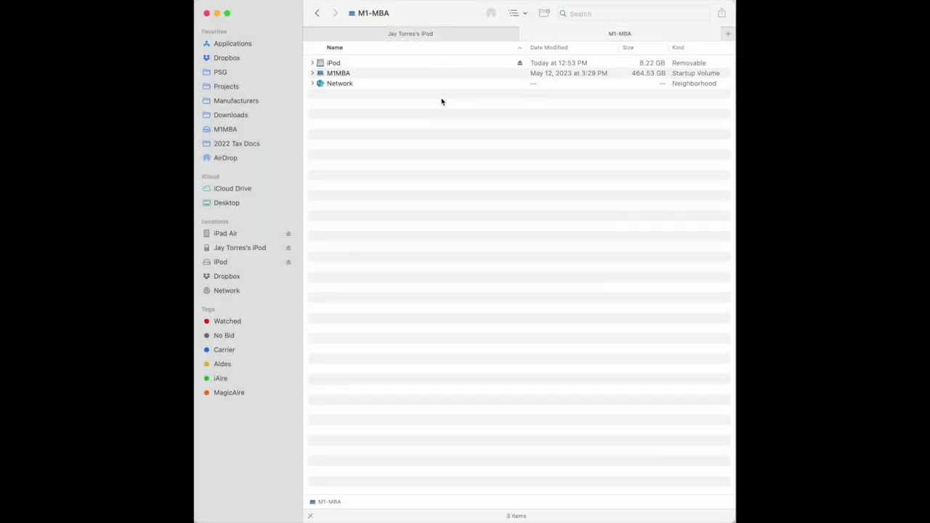
left_click(225, 58)
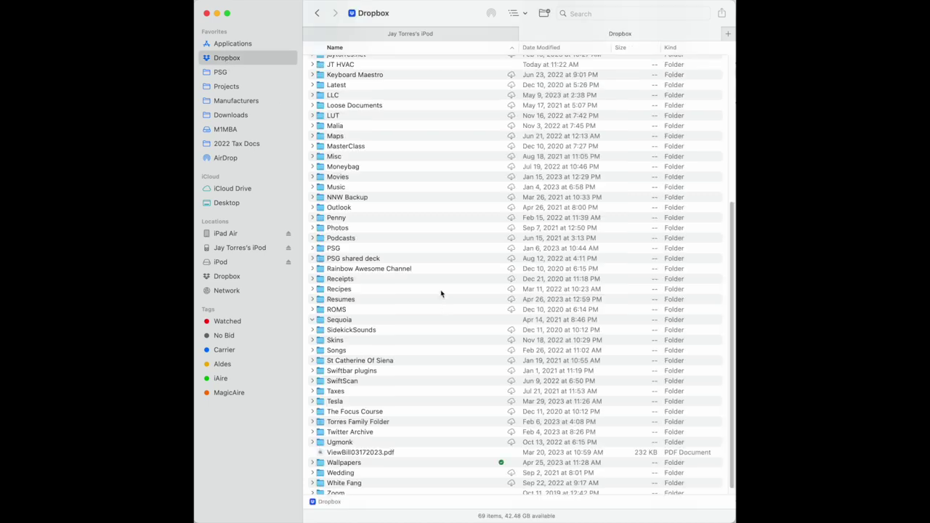
double_click(345, 192)
double_click(339, 73)
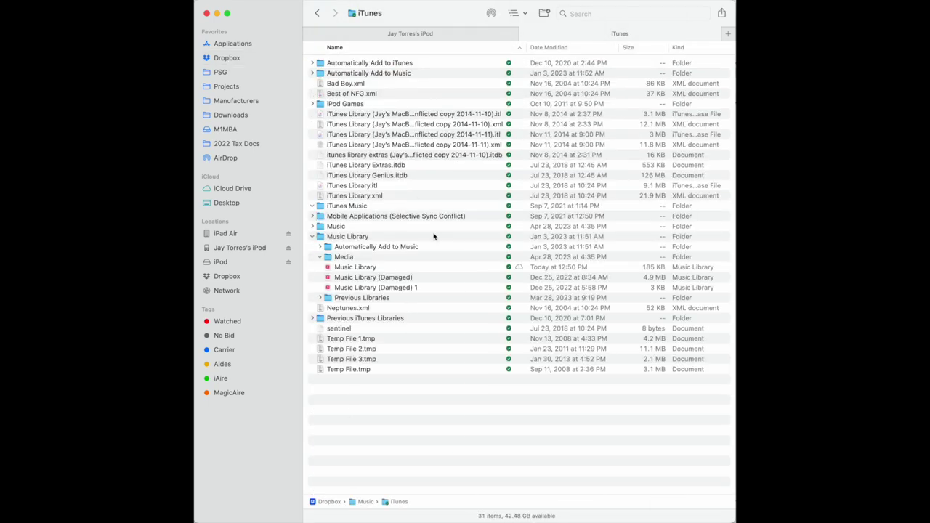
scroll(407, 240, "down", 10)
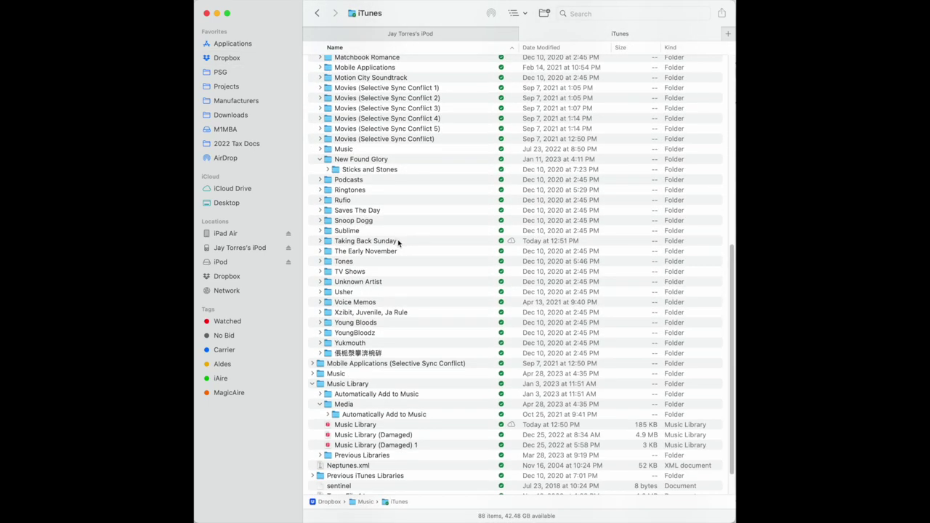
double_click(365, 376)
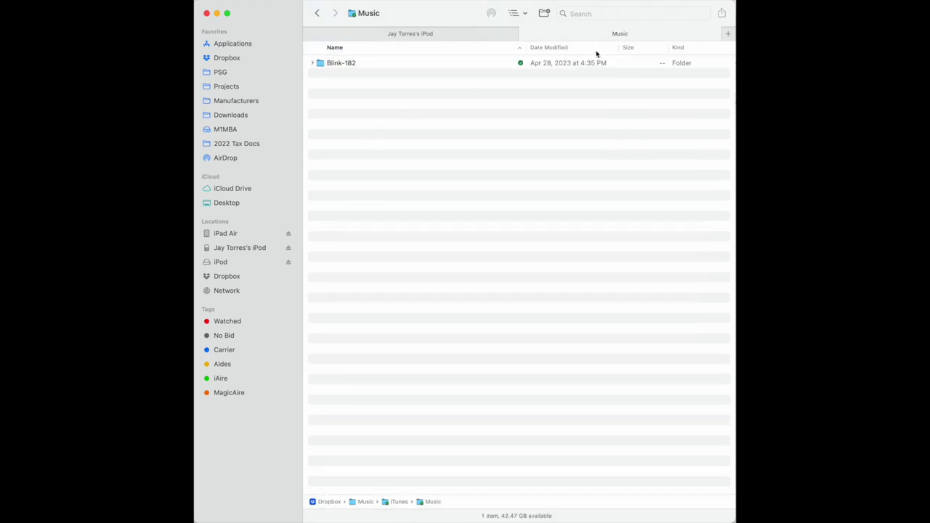
key("super+bracketleft")
Open the Music folder of 481 artist folders and scroll until Rufio is visible.
scroll(592, 51, "down", 10)
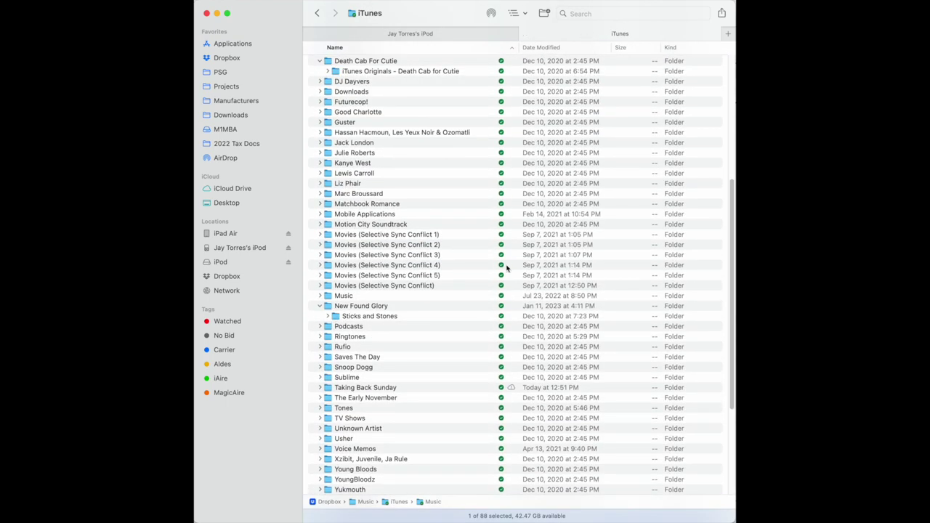
scroll(425, 275, "down", 5)
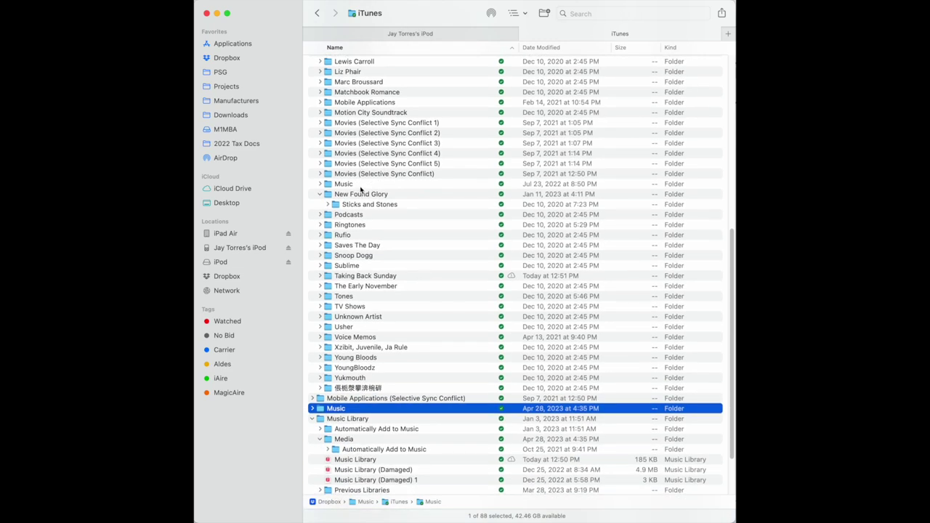
double_click(360, 189)
scroll(487, 253, "down", 15)
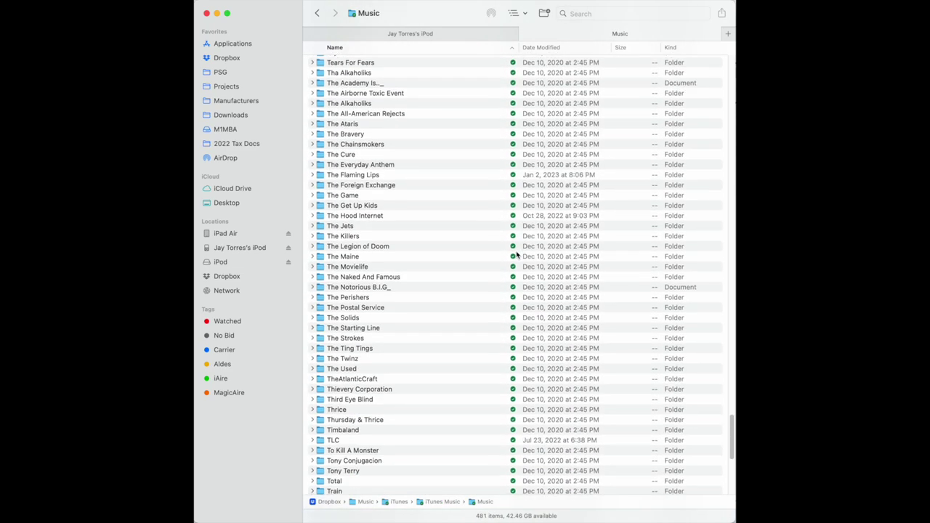
scroll(516, 254, "down", 5)
scroll(514, 262, "up", 6)
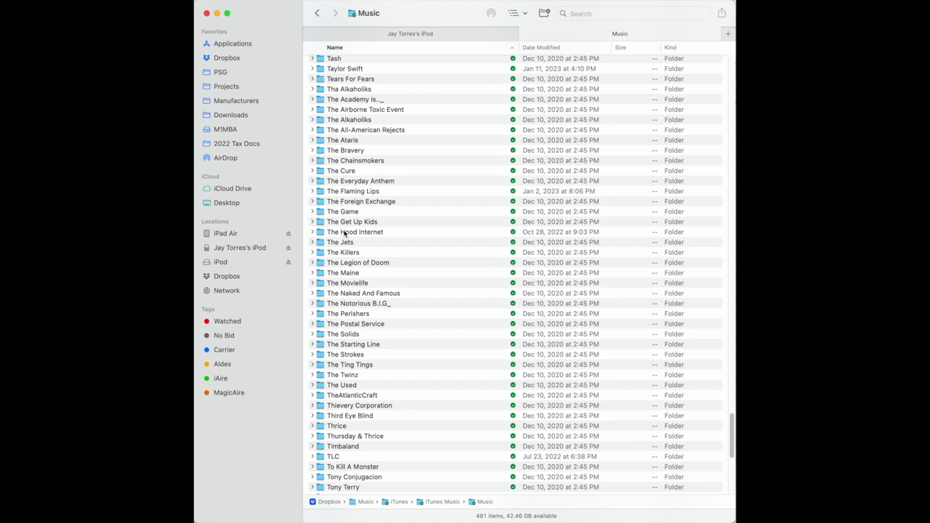
scroll(345, 233, "up", 15)
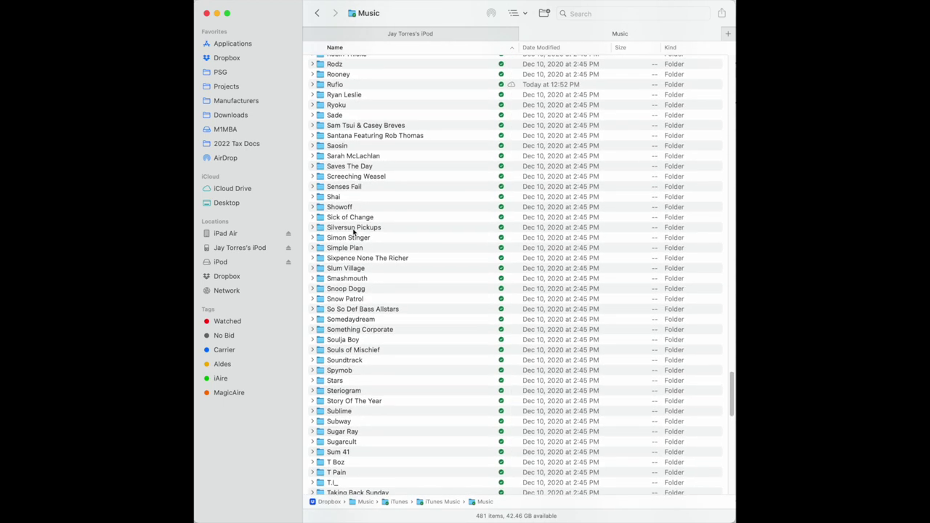
scroll(353, 231, "up", 3)
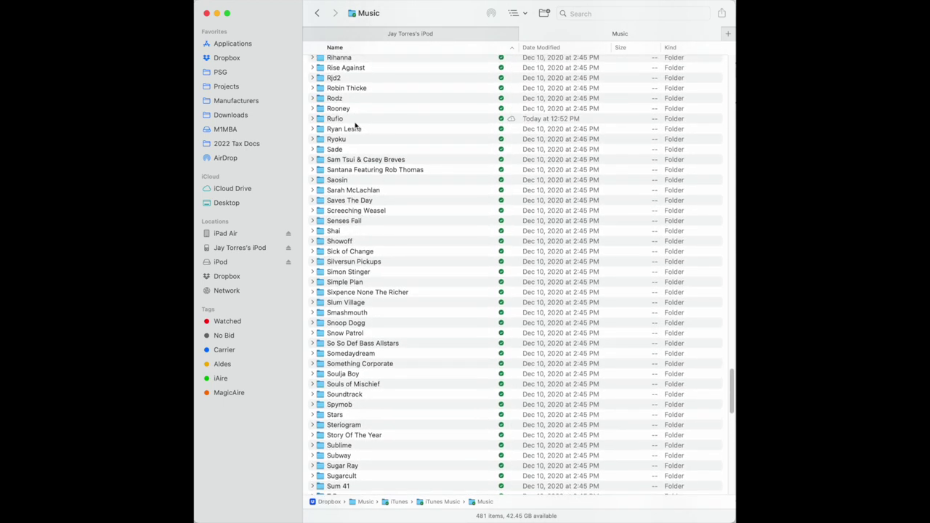
Open the Rufio folder and expand the 'perhaps, i suppose.._' album to list its tracks.
left_click(385, 121)
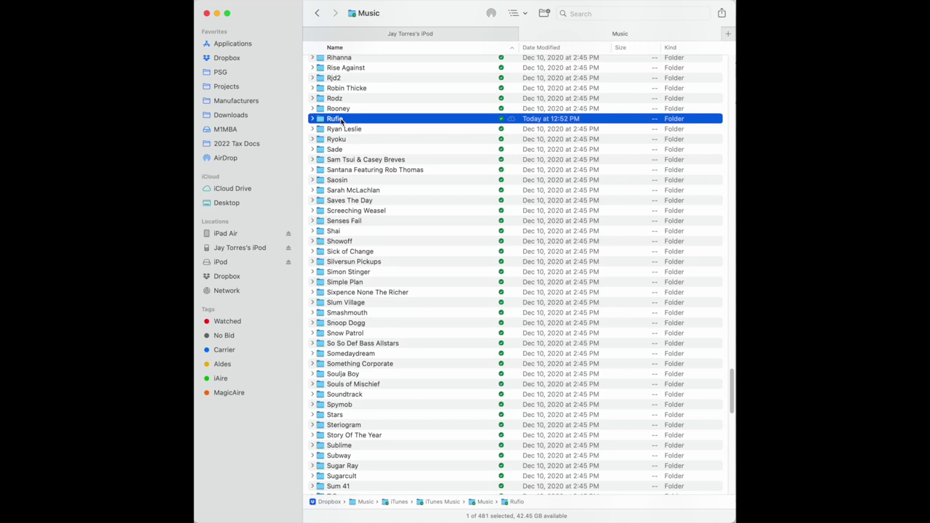
double_click(341, 120)
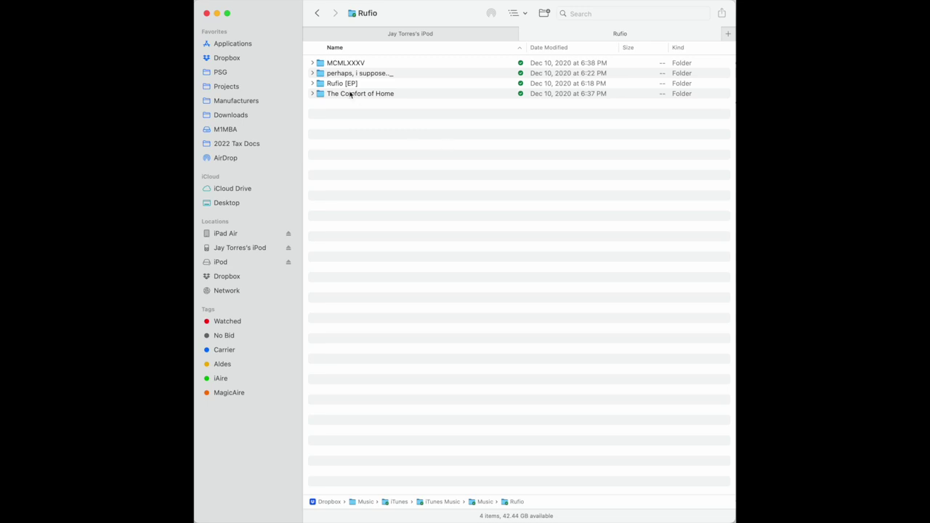
left_click(312, 74)
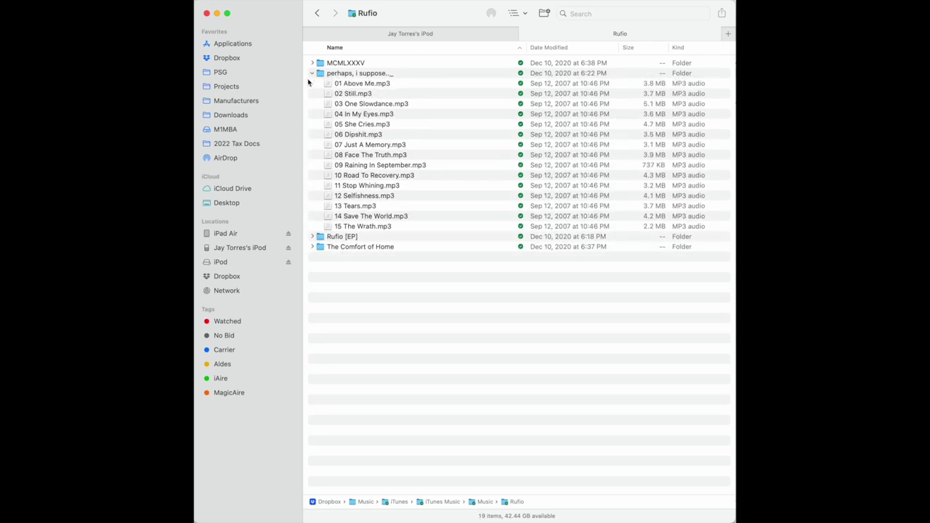
left_click(379, 94)
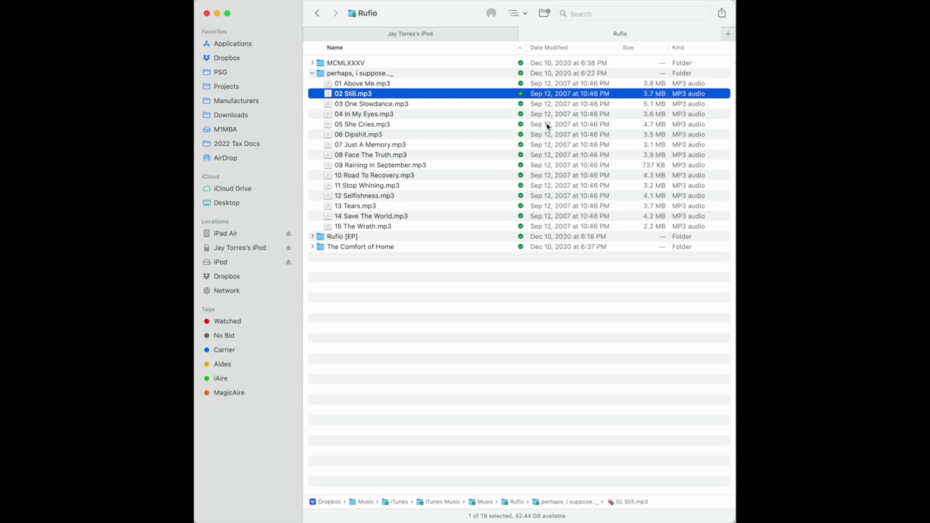
Preview '01 Above Me.mp3' in Quick Look, skipping to halfway and lowering volume, then close it.
key("Up")
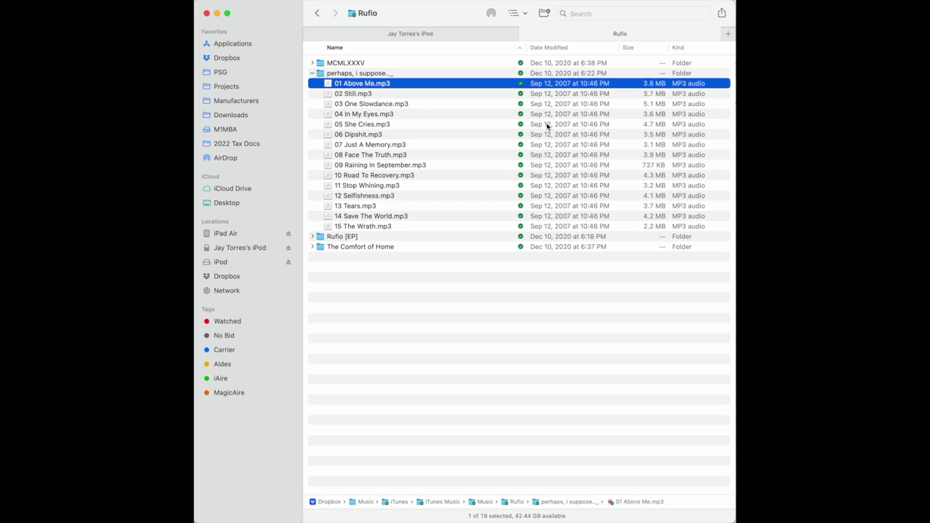
key("space")
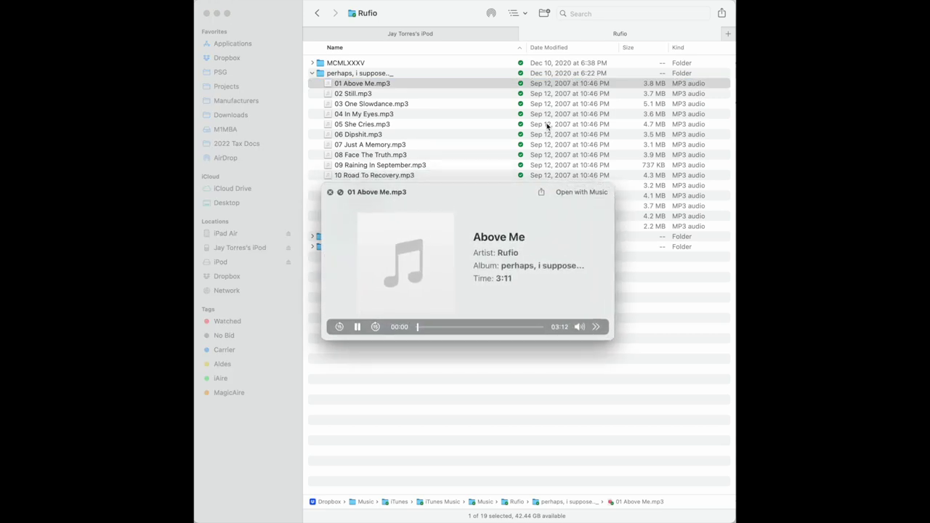
left_click(475, 327)
key("XF86AudioLowerVolume")
key("XF86AudioLowerVolume")
key("XF86AudioLowerVolume")
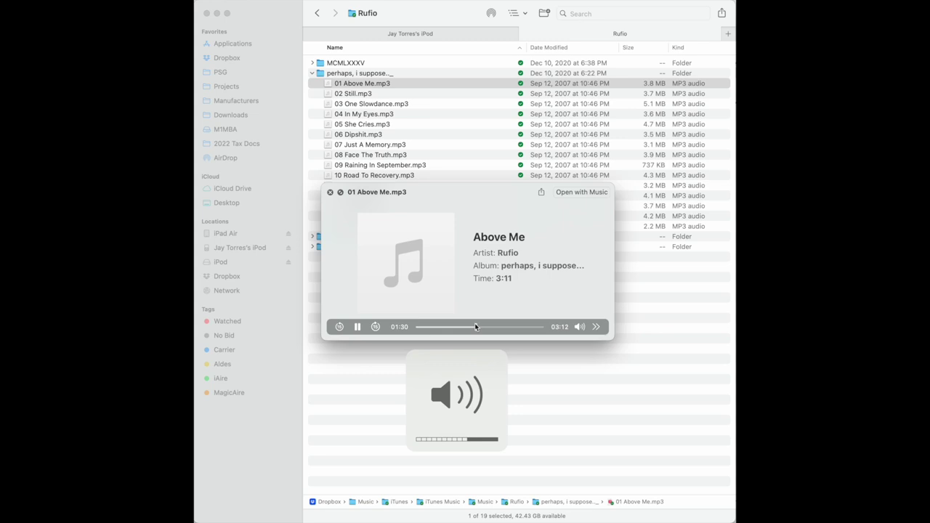
left_click(358, 327)
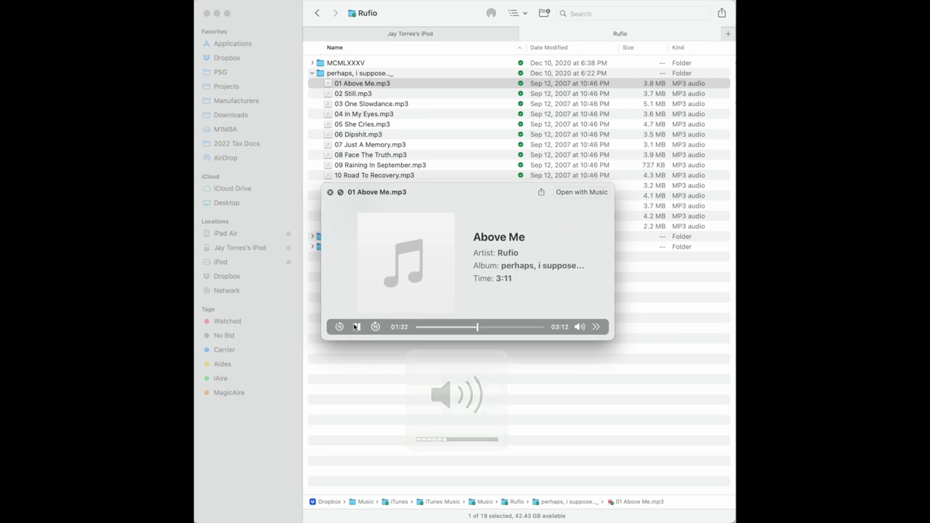
left_click(329, 193)
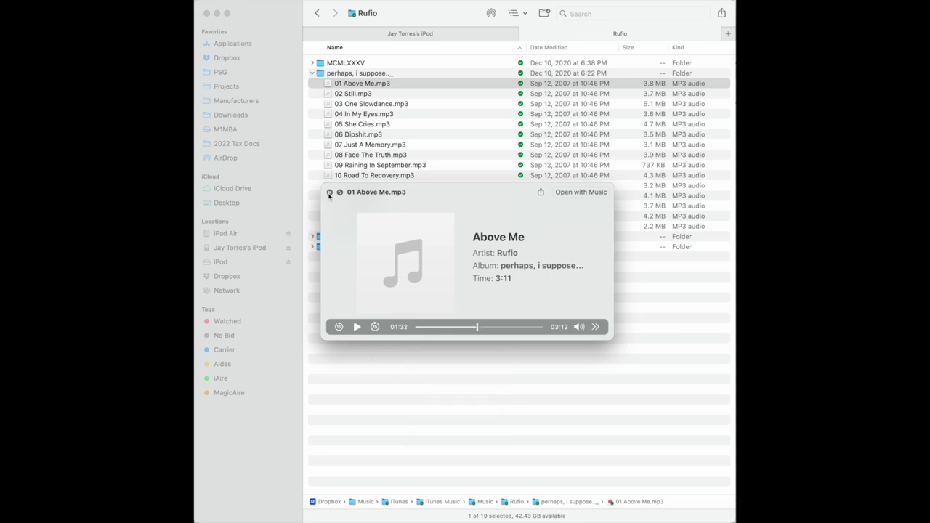
left_click(422, 264)
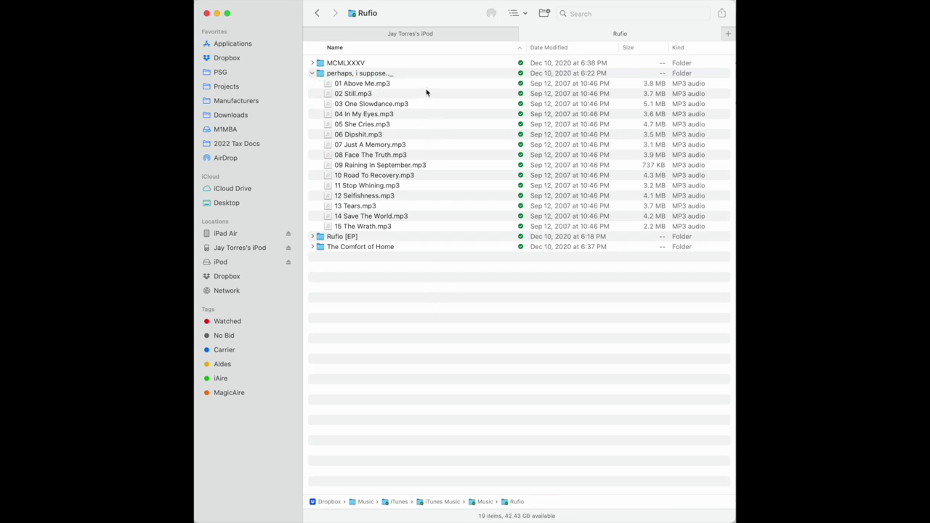
Copy the 15 MP3 tracks onto the iPod, then return the iPod tab to the Rufio folder.
left_click_drag(427, 84, 428, 224)
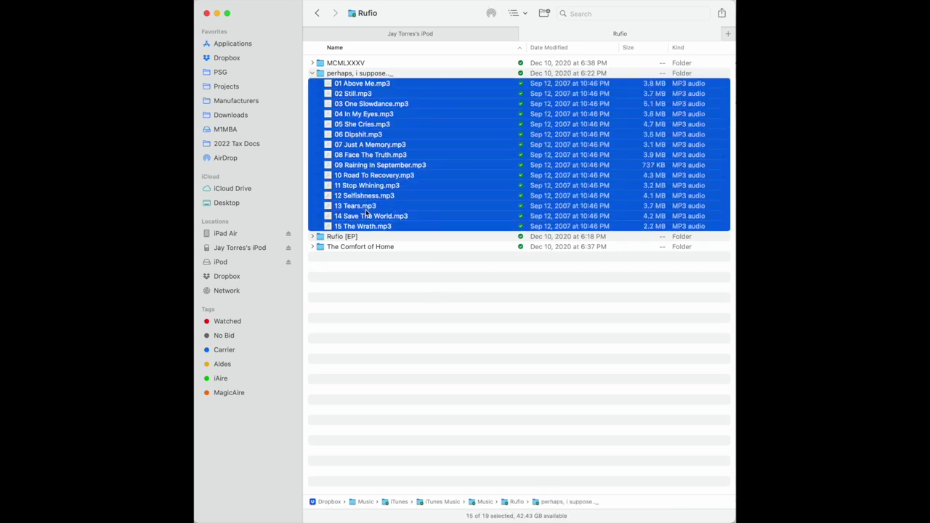
left_click_drag(367, 212, 418, 342)
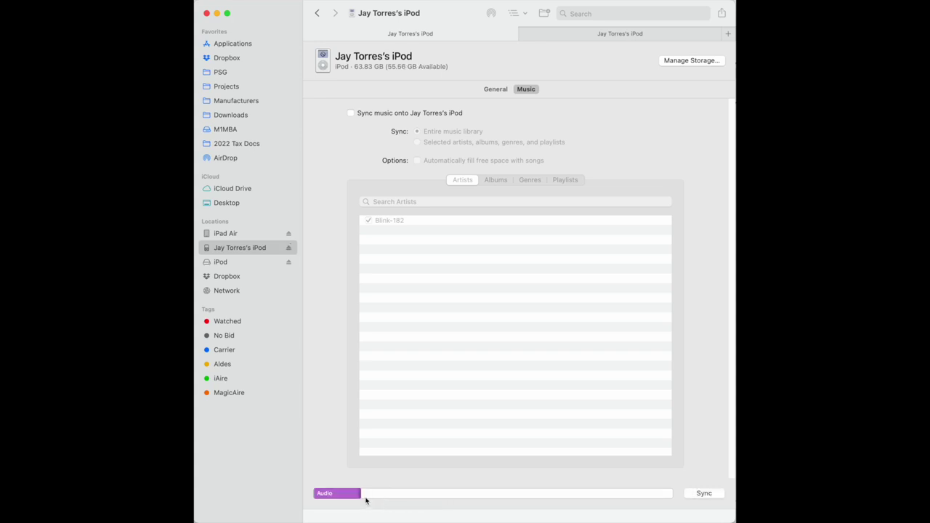
left_click(617, 33)
left_click(317, 13)
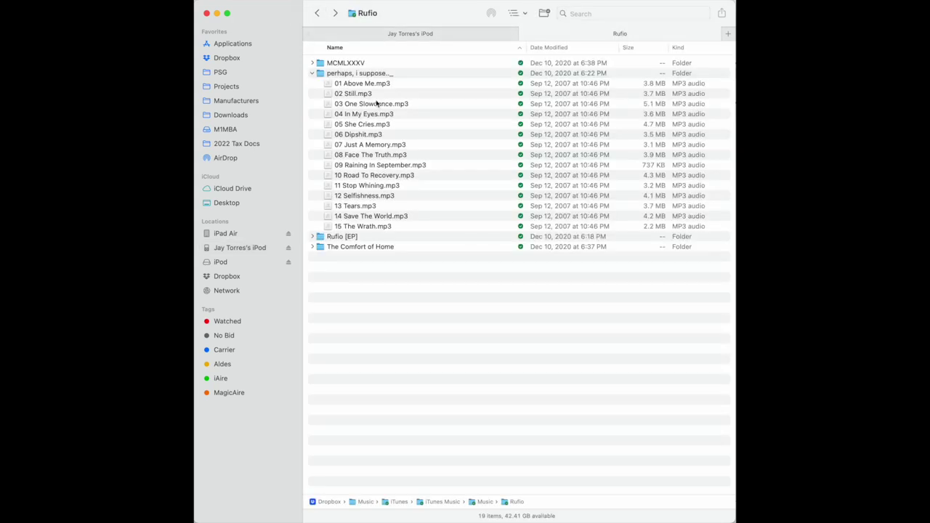
Collapse the first album, open The Comfort of Home, and drag its 16 MP3s onto the iPod.
left_click(314, 74)
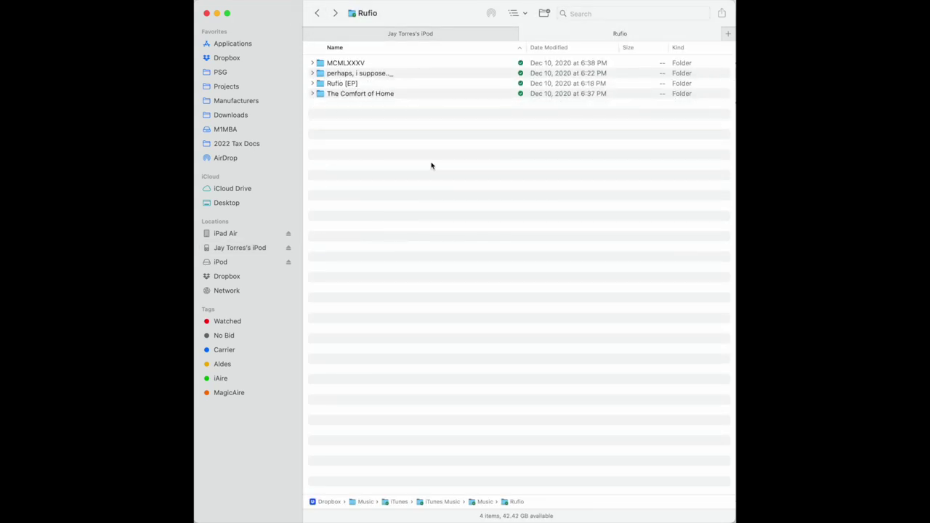
double_click(361, 94)
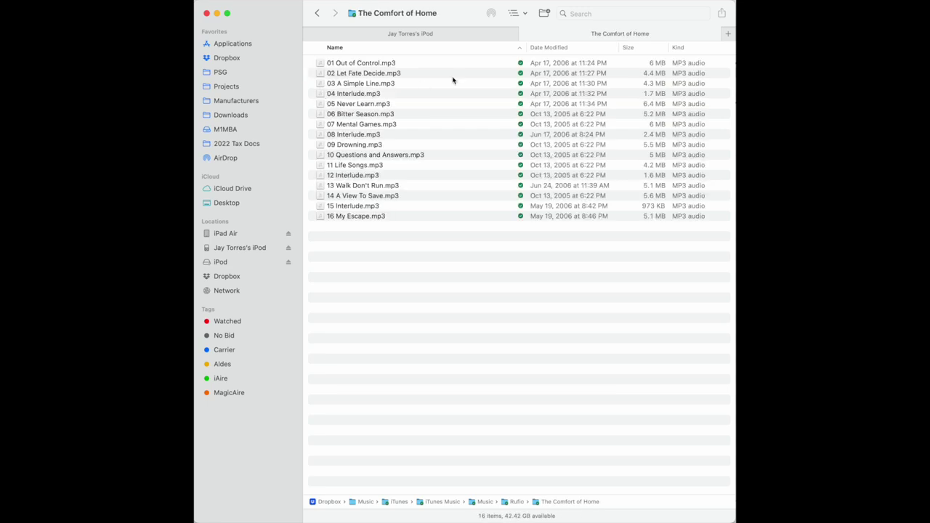
left_click_drag(450, 65, 443, 216)
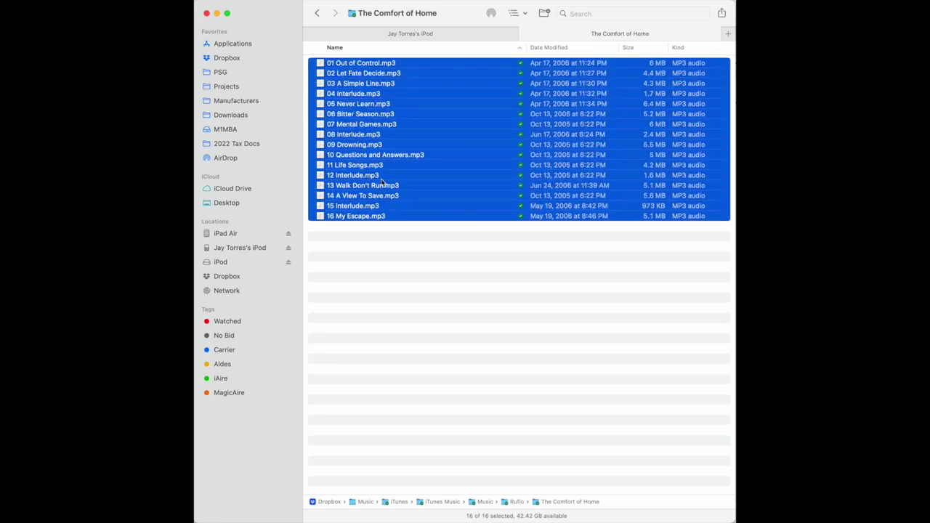
left_click_drag(369, 184, 484, 368)
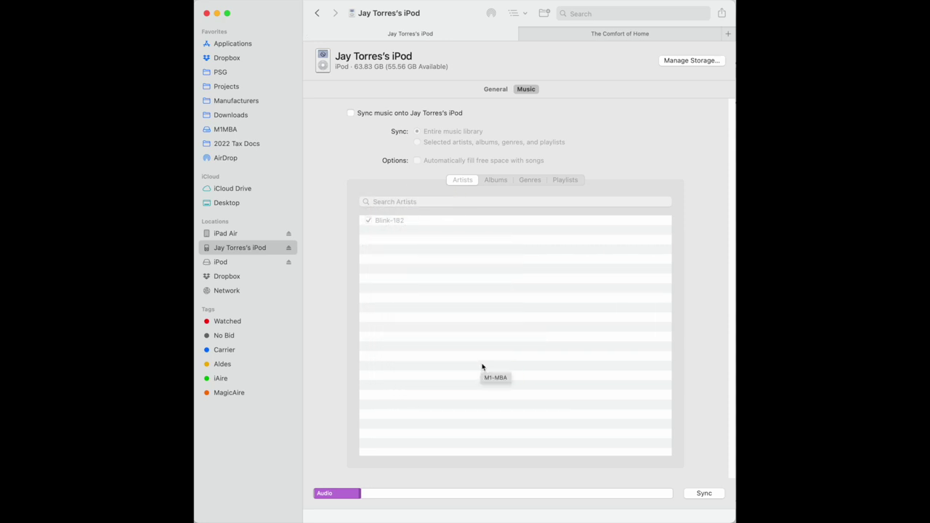